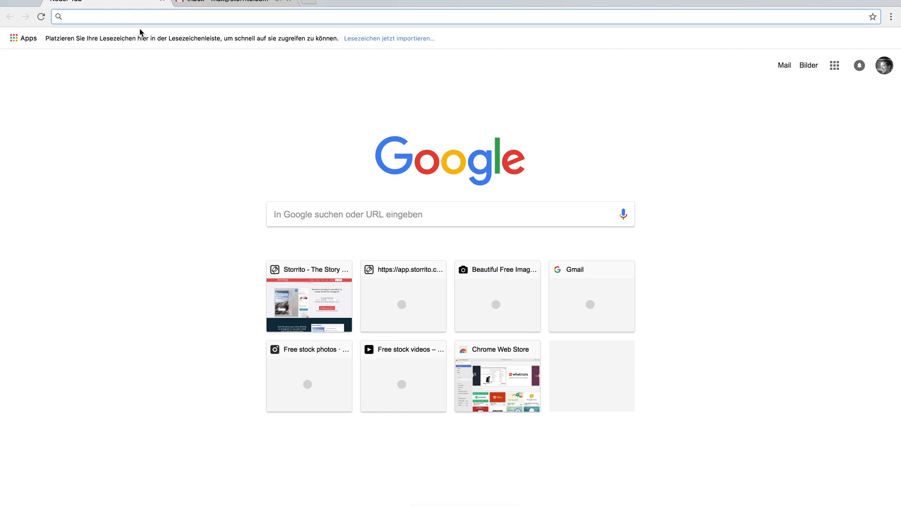
{"action": "type", "text": "storrito.com"}
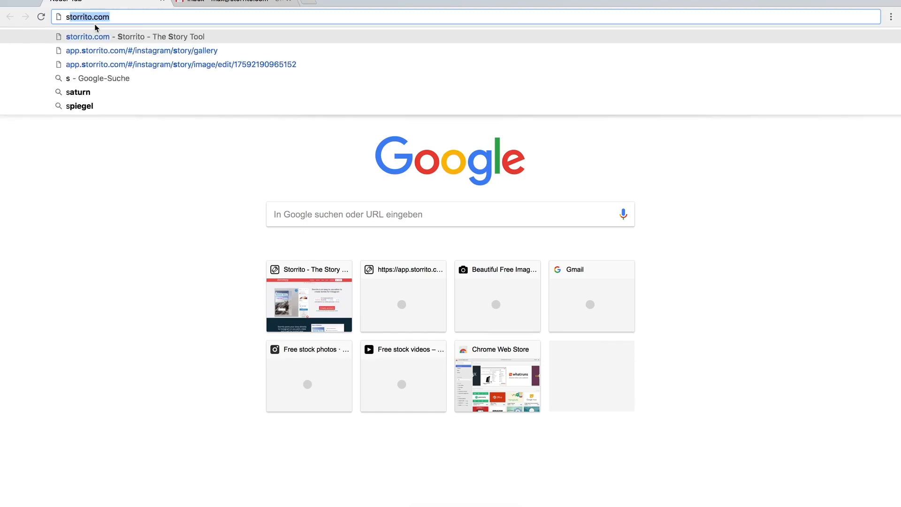
Load storrito.com from the address-bar autocomplete suggestion
{"action": "key", "text": "Return"}
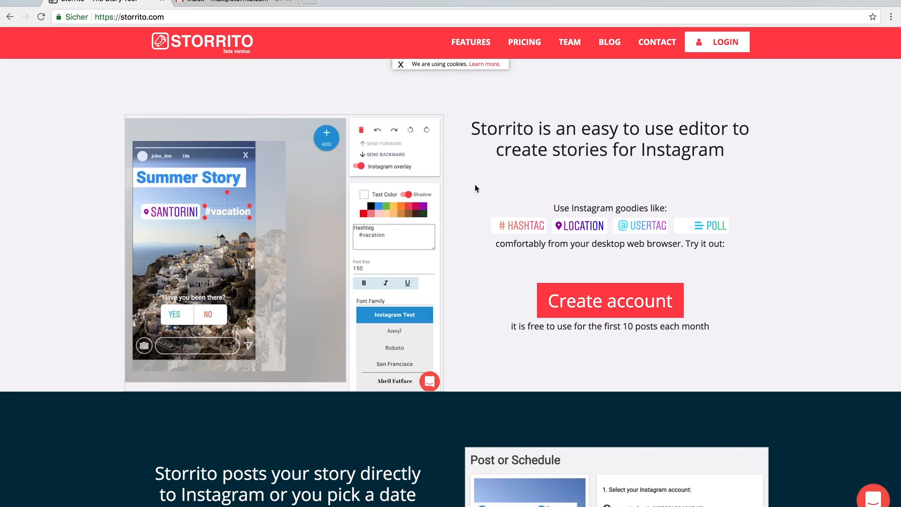
Create an account via email sign-in and request a login link to the entered address
{"action": "left_click", "coordinate": [610, 305]}
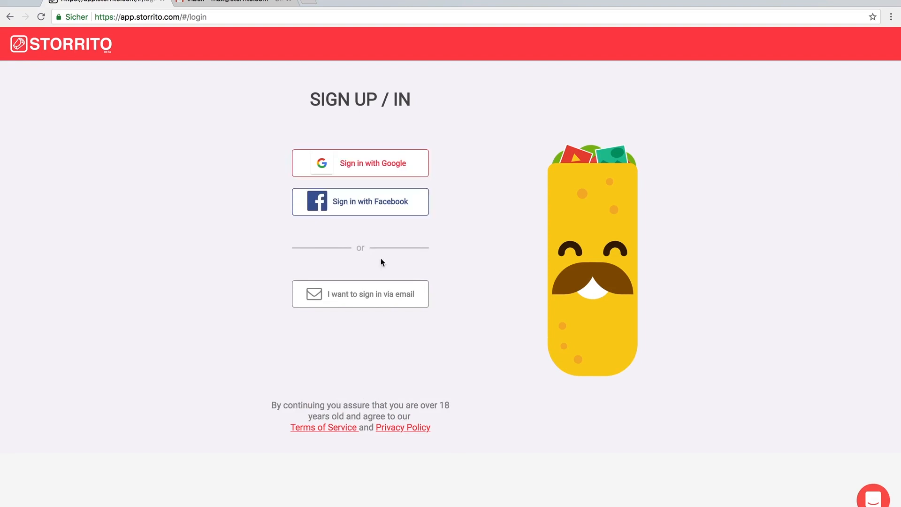
{"action": "left_click", "coordinate": [373, 294]}
{"action": "left_click", "coordinate": [341, 227]}
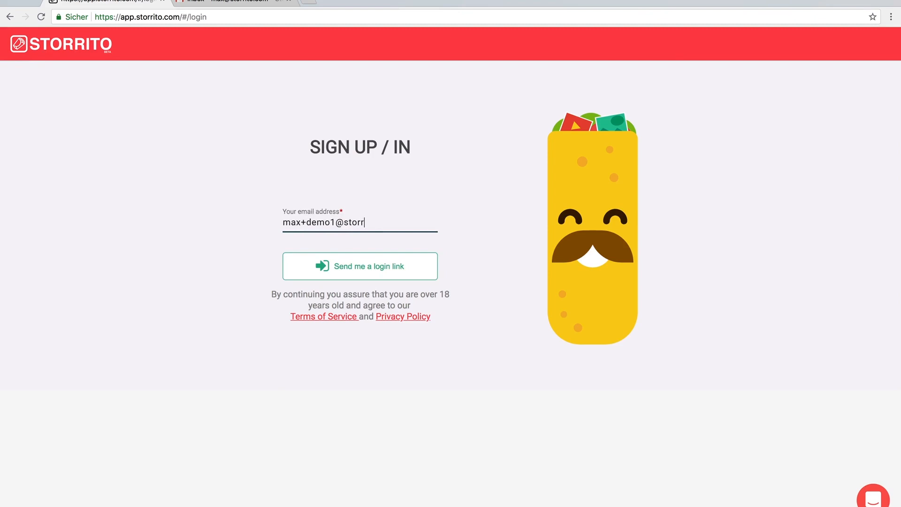
{"action": "type", "text": "o.com"}
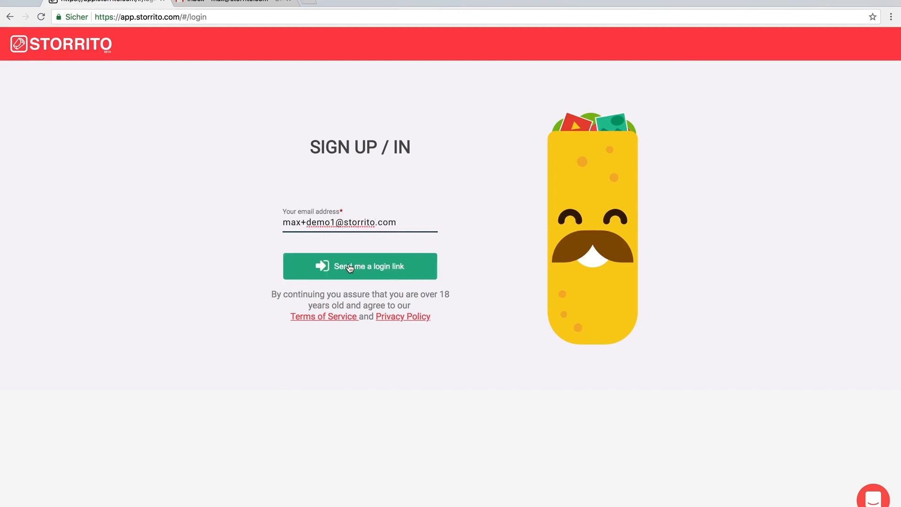
{"action": "left_click", "coordinate": [354, 274]}
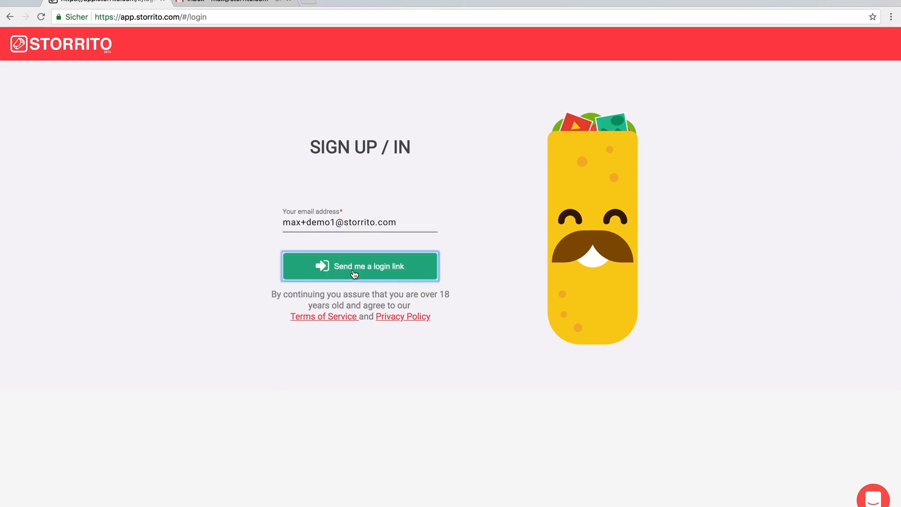
Refresh the Gmail inbox and open the new Storrito login email
{"action": "left_click", "coordinate": [241, 4]}
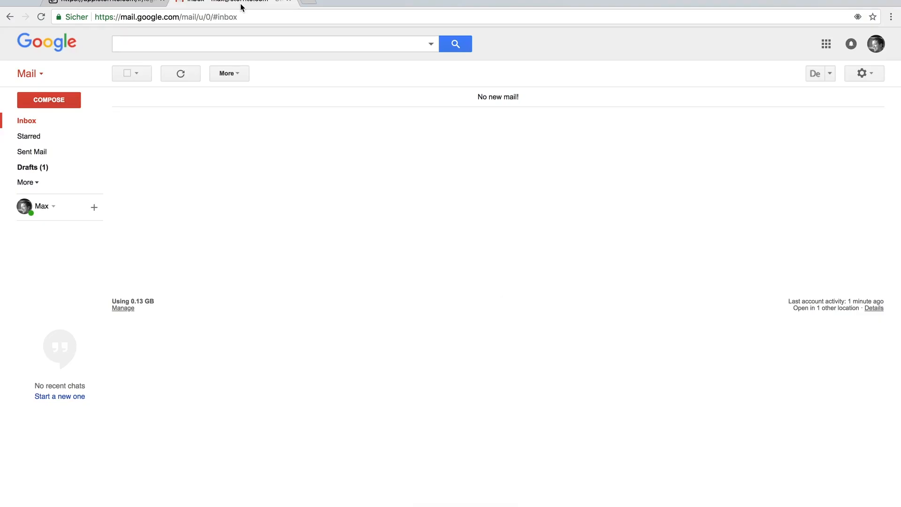
{"action": "left_click", "coordinate": [182, 74]}
{"action": "left_click", "coordinate": [190, 96]}
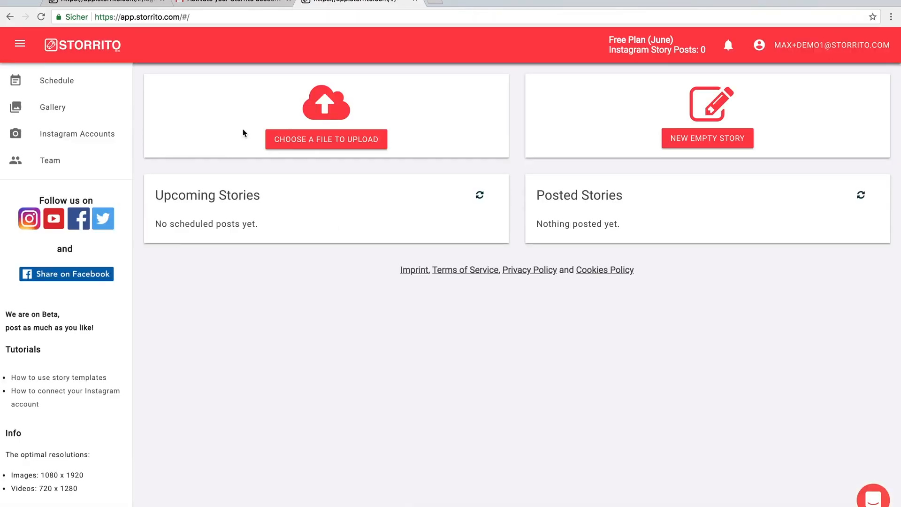
Clear the old tab and chat popup, then upload the Santorini, Greece photo to the gallery
{"action": "left_click", "coordinate": [162, 3]}
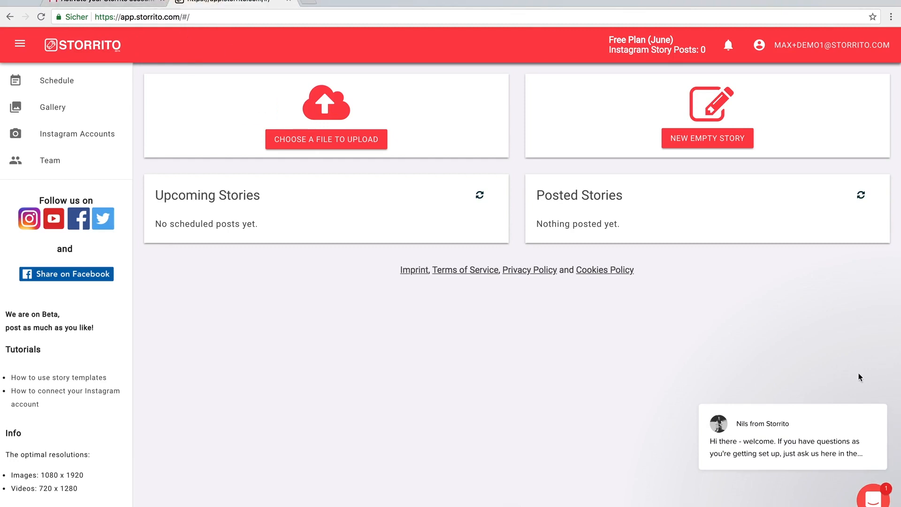
{"action": "left_click", "coordinate": [875, 388]}
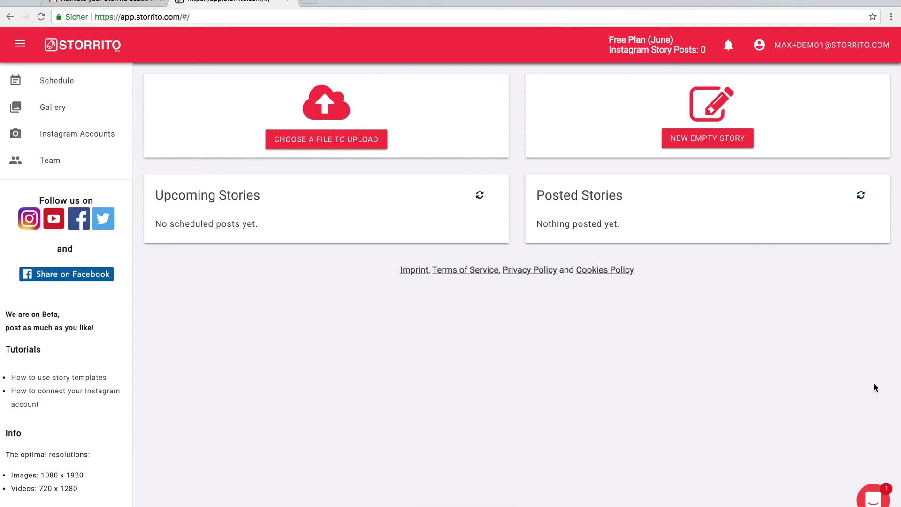
{"action": "left_click", "coordinate": [356, 141]}
{"action": "scroll", "coordinate": [444, 198], "scroll_direction": "down", "scroll_amount": 2}
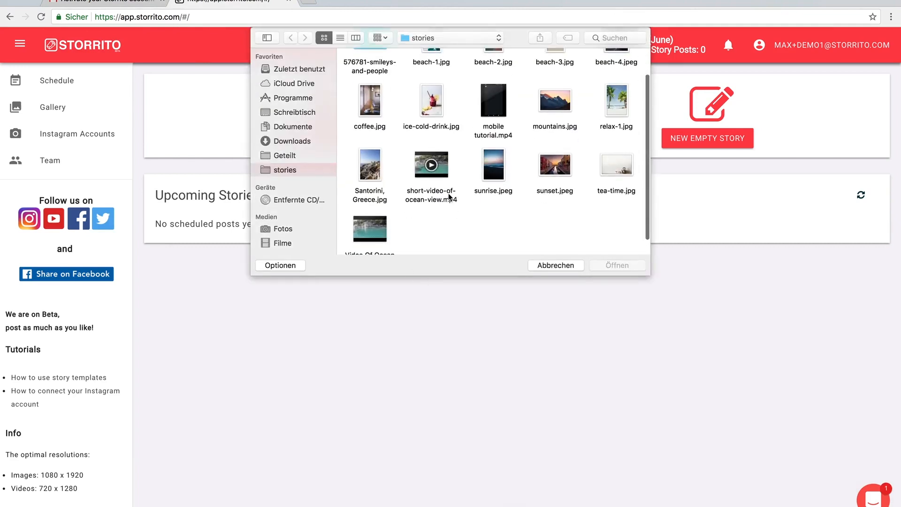
{"action": "double_click", "coordinate": [370, 167]}
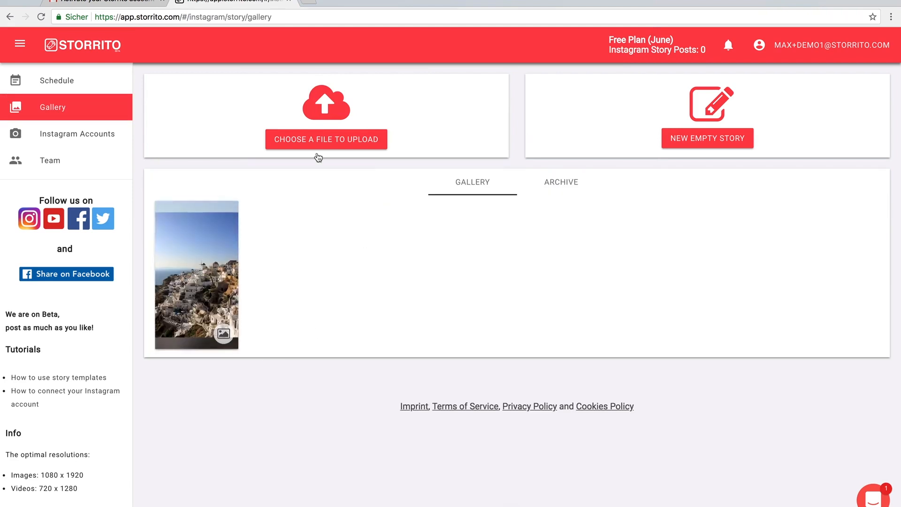
Upload the short ocean-view video and open its card from the gallery
{"action": "left_click", "coordinate": [338, 139]}
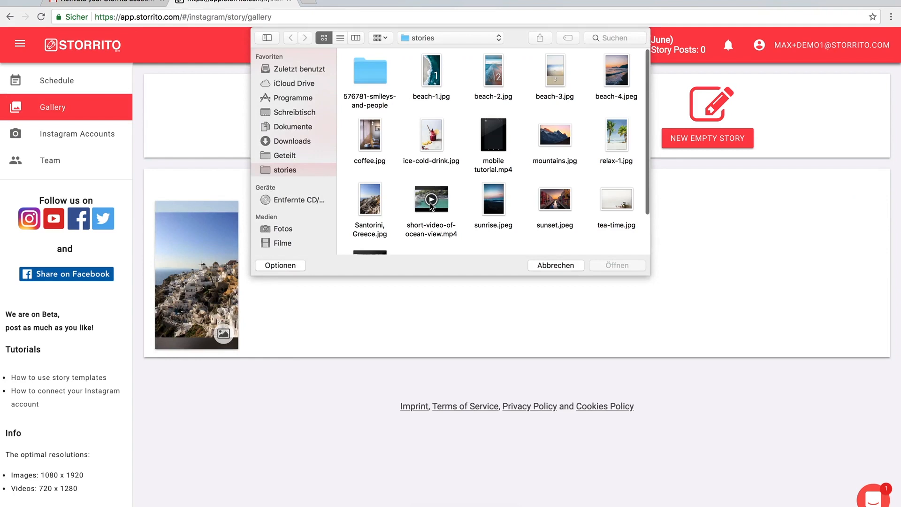
{"action": "double_click", "coordinate": [431, 204]}
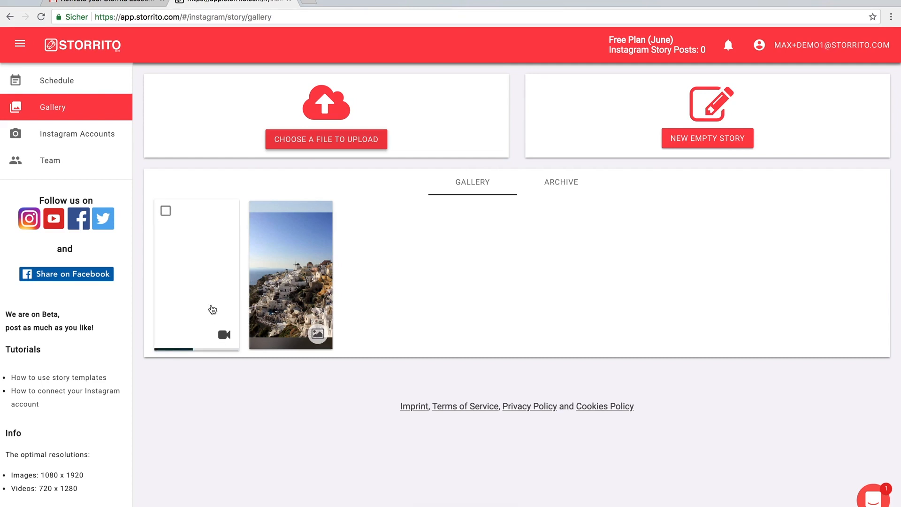
{"action": "mouse_move", "coordinate": [207, 292]}
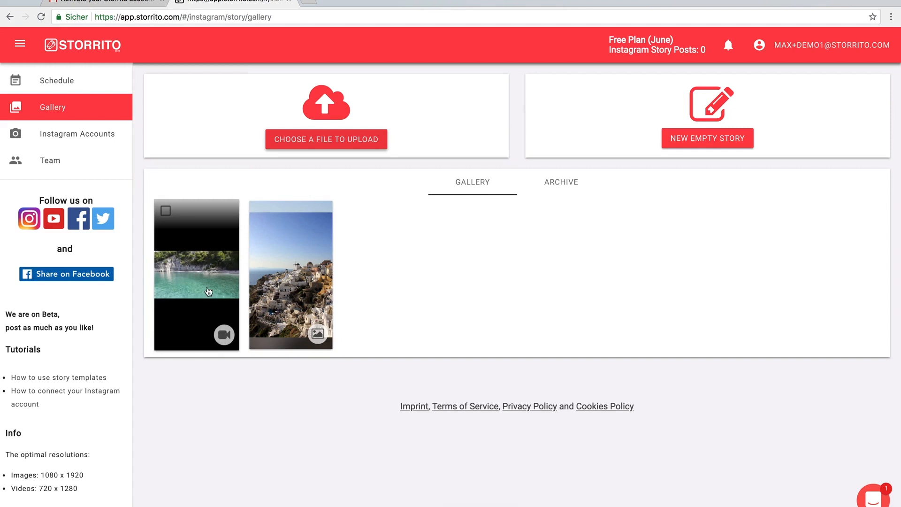
{"action": "left_click", "coordinate": [208, 292]}
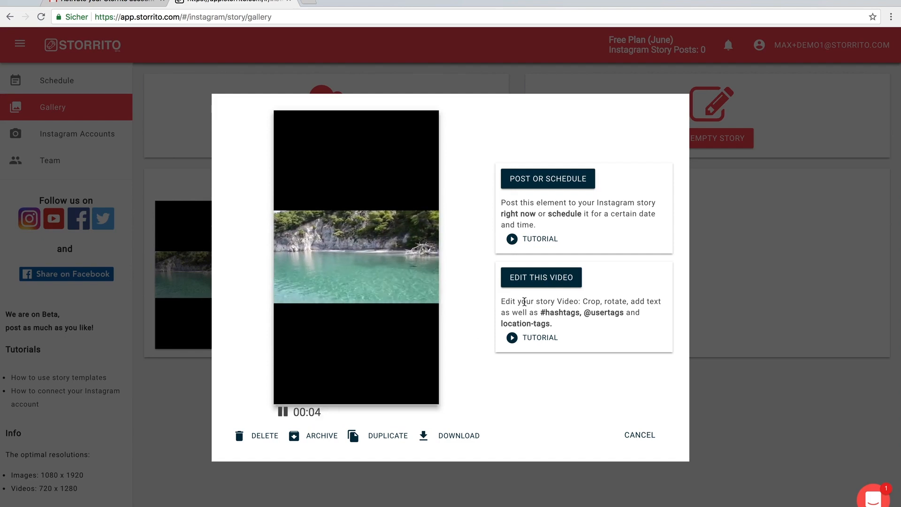
Scale and reposition the ocean clip so it covers the full vertical story frame
{"action": "left_click", "coordinate": [552, 283]}
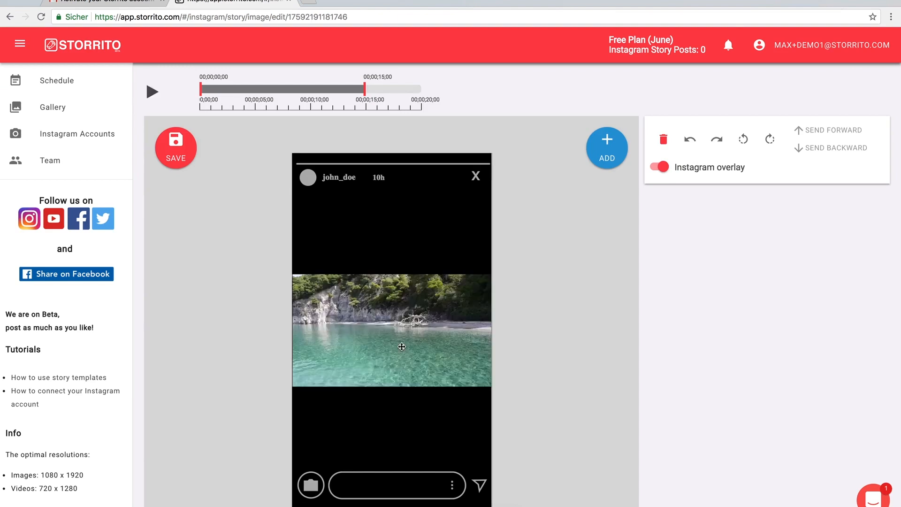
{"action": "left_click", "coordinate": [414, 350]}
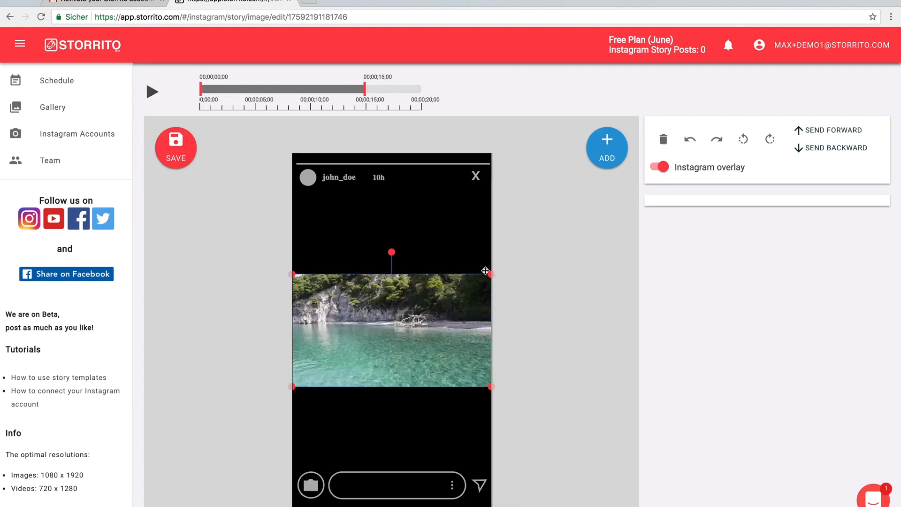
{"action": "left_click_drag", "start_coordinate": [491, 274], "coordinate": [598, 206]}
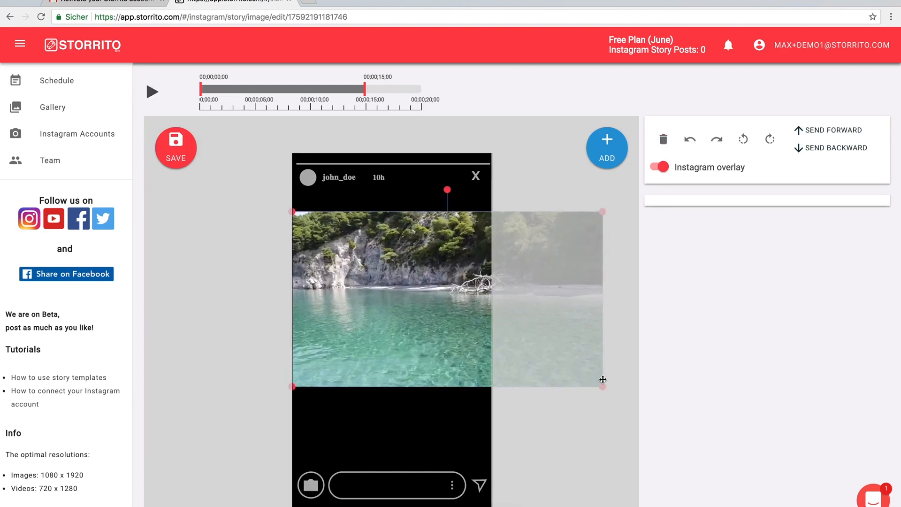
{"action": "left_click_drag", "start_coordinate": [605, 387], "coordinate": [672, 500]}
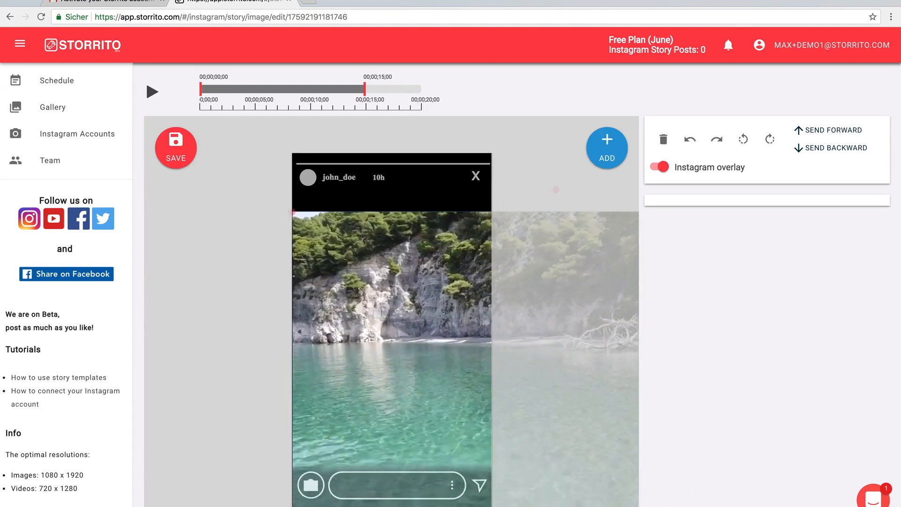
{"action": "left_click_drag", "start_coordinate": [597, 475], "coordinate": [449, 418]}
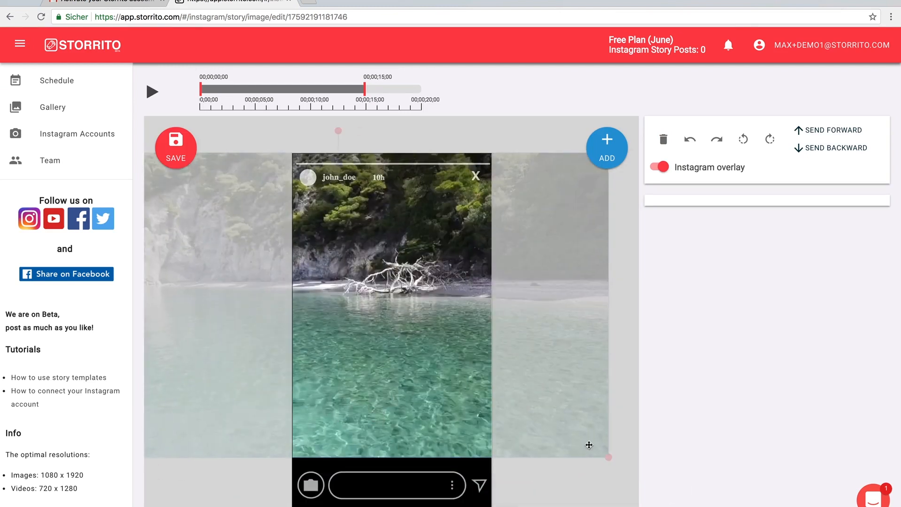
{"action": "left_click_drag", "start_coordinate": [603, 458], "coordinate": [660, 492]}
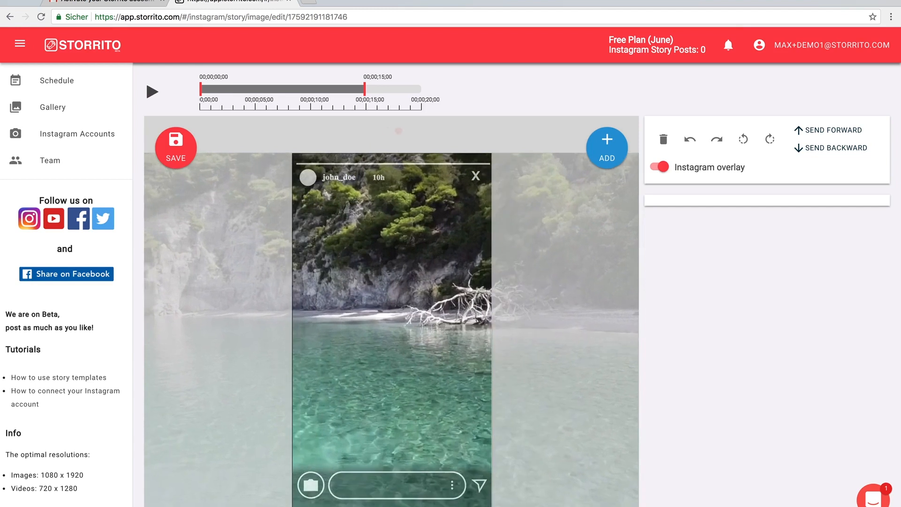
{"action": "mouse_move", "coordinate": [553, 384]}
{"action": "left_mouse_down"}
{"action": "mouse_move", "coordinate": [650, 386]}
{"action": "mouse_move", "coordinate": [635, 375]}
{"action": "left_mouse_up"}
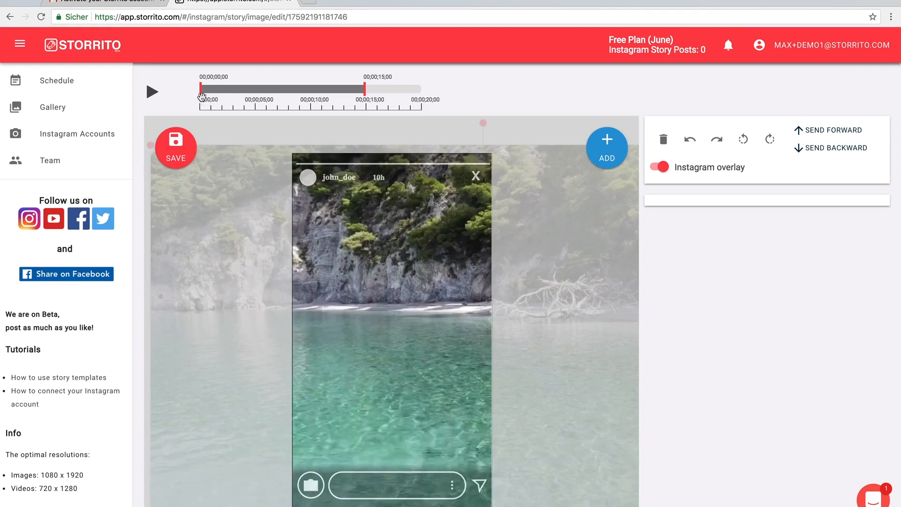
Set the timeline trim range to about 00;00;10;20 – 00;00;19;20
{"action": "left_click_drag", "start_coordinate": [201, 90], "coordinate": [252, 90]}
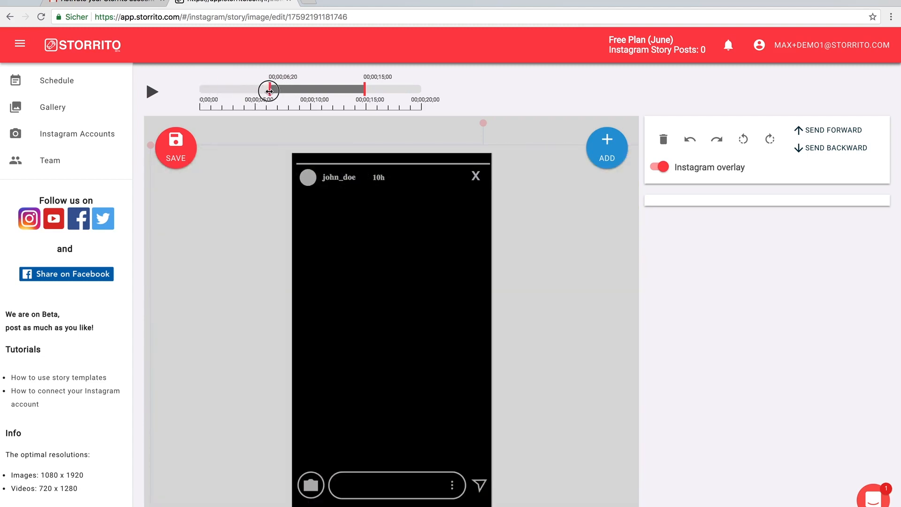
{"action": "left_click_drag", "start_coordinate": [253, 90], "coordinate": [268, 90]}
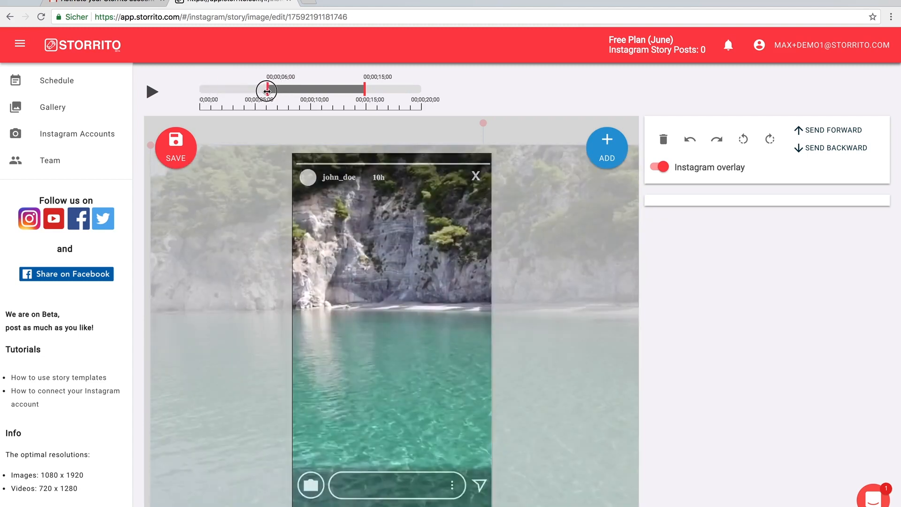
{"action": "left_click_drag", "start_coordinate": [286, 93], "coordinate": [333, 94]}
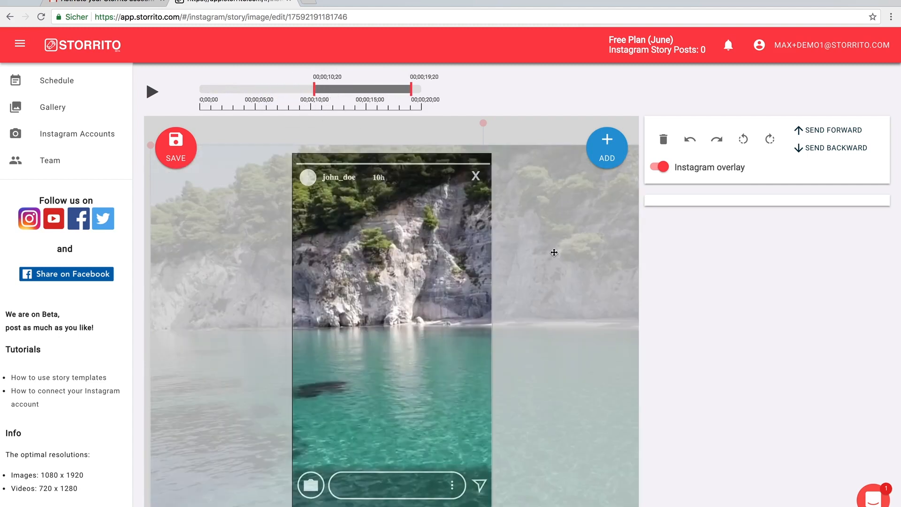
Play back the trimmed clip to preview it, pausing and replaying
{"action": "left_click", "coordinate": [152, 93]}
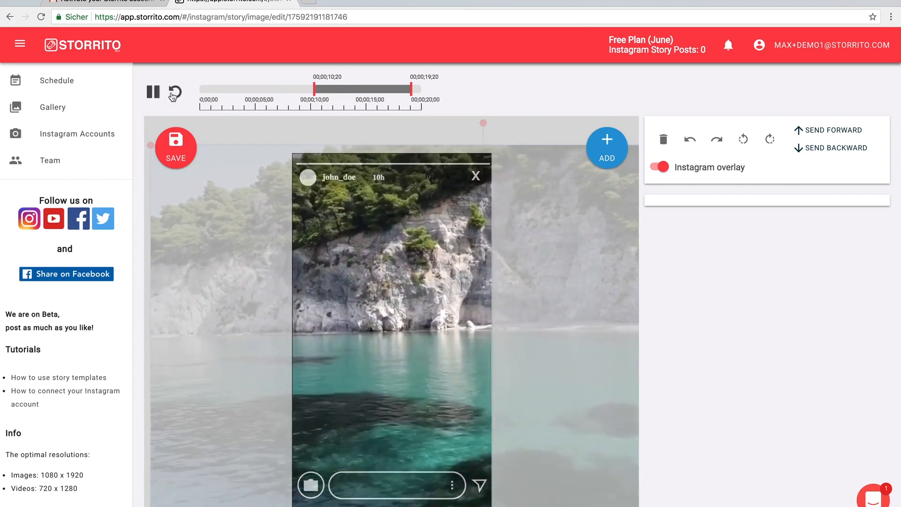
{"action": "left_click", "coordinate": [153, 92]}
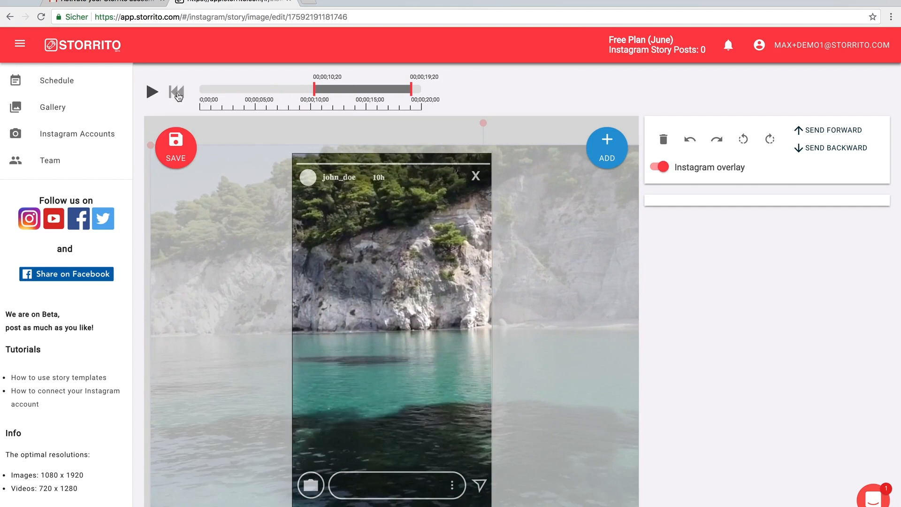
{"action": "left_click", "coordinate": [152, 93]}
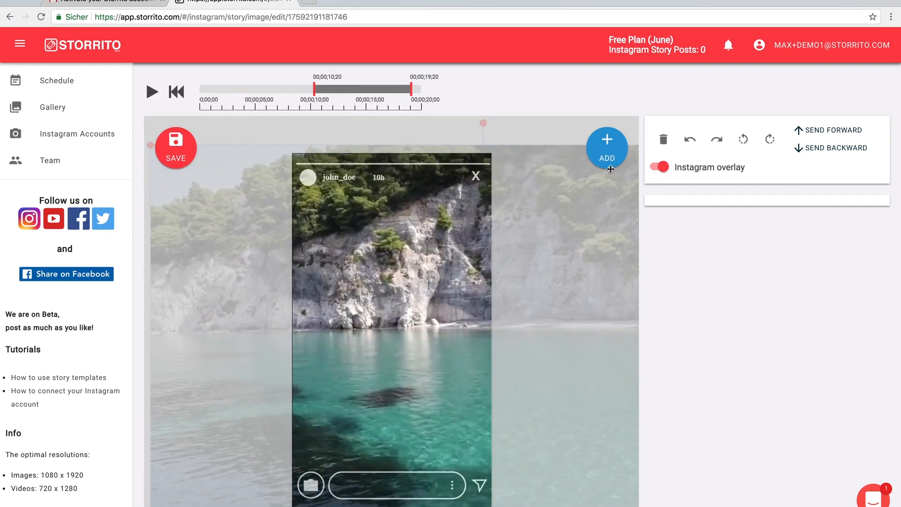
Add a hashtag sticker reading #beach and place it lower on the story
{"action": "left_click", "coordinate": [617, 156]}
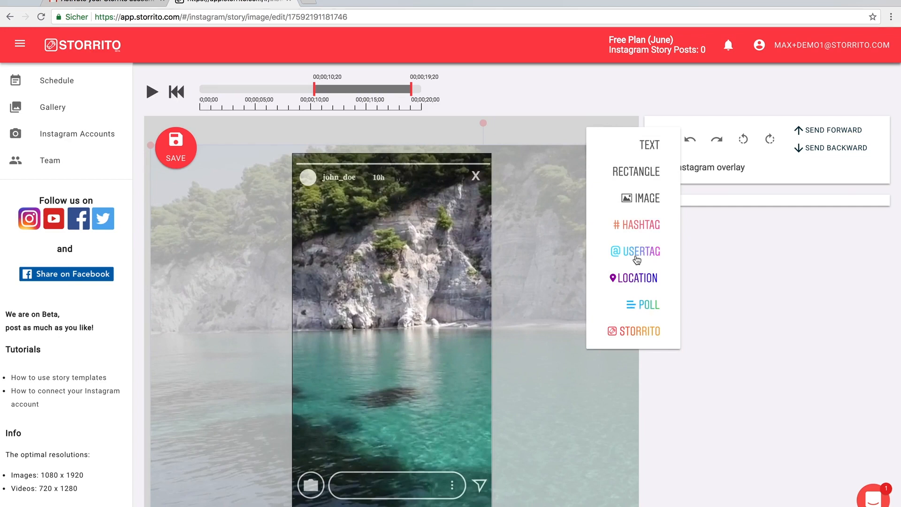
{"action": "left_click", "coordinate": [641, 226]}
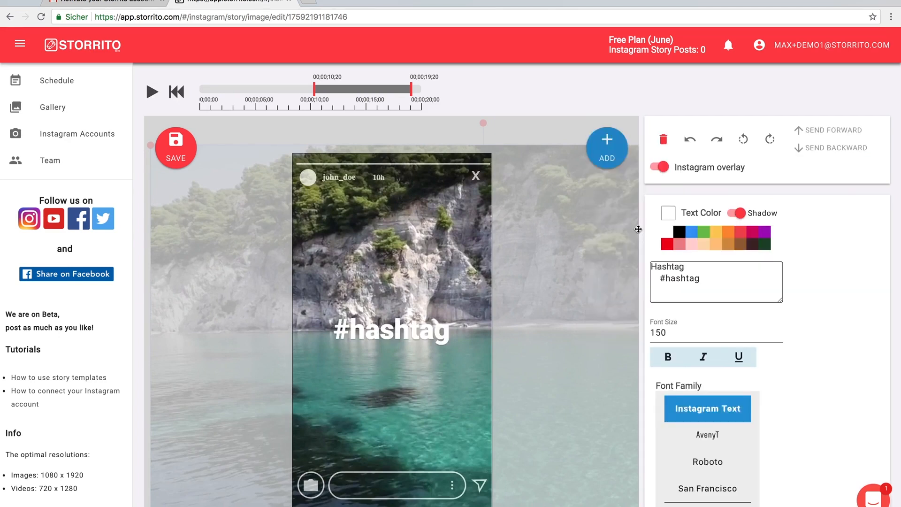
{"action": "left_click_drag", "start_coordinate": [713, 278], "coordinate": [665, 278]}
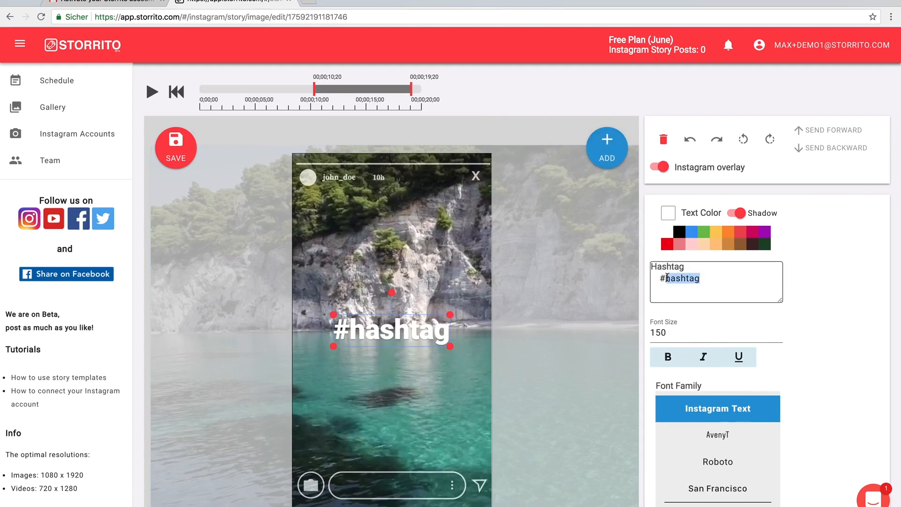
{"action": "type", "text": "beach"}
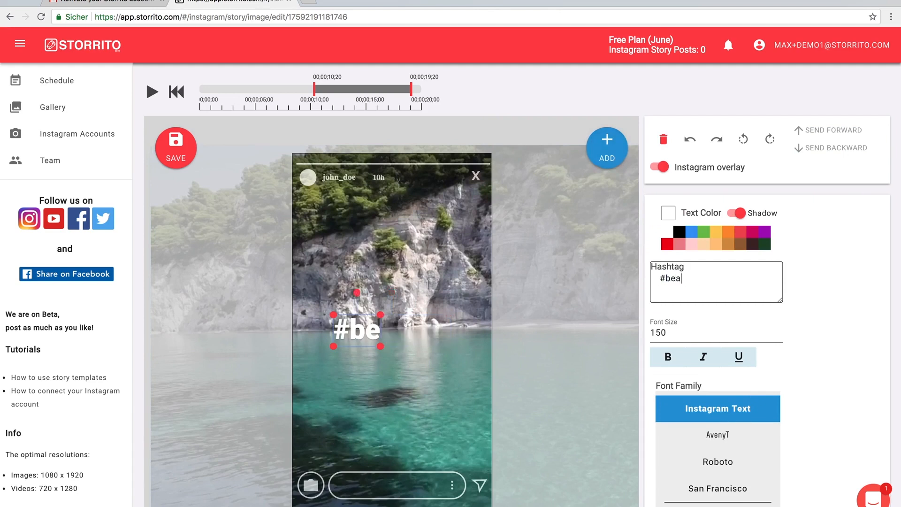
{"action": "left_click_drag", "start_coordinate": [417, 332], "coordinate": [423, 389]}
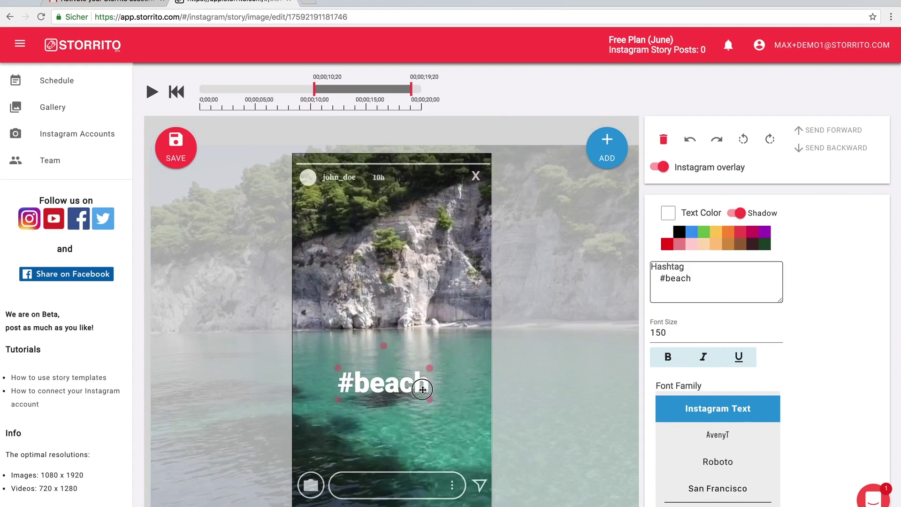
Try bold, italic and a thin uppercase font, then make the hashtag orange and enlarge it
{"action": "left_click", "coordinate": [673, 359]}
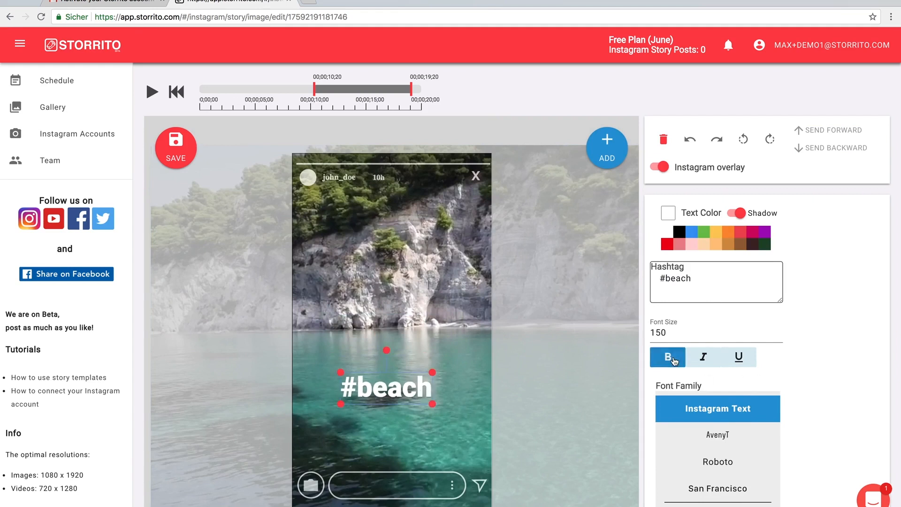
{"action": "left_click", "coordinate": [703, 357]}
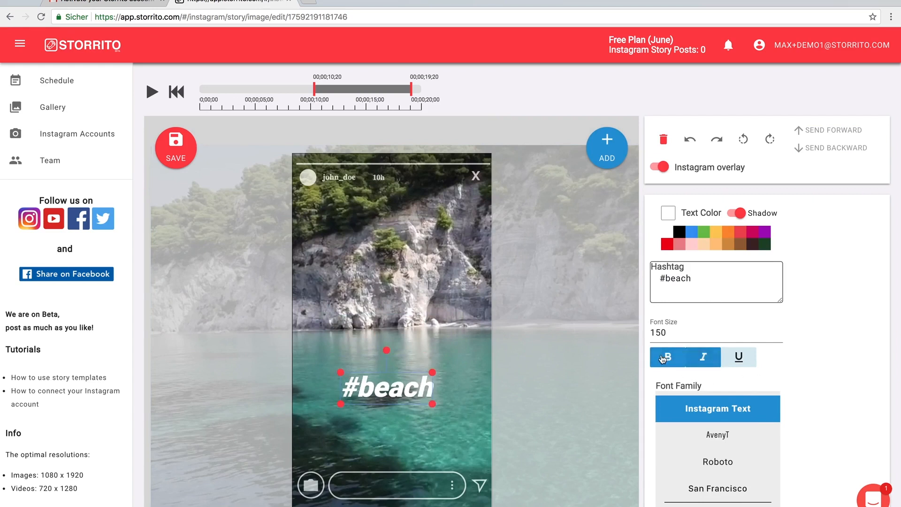
{"action": "left_click", "coordinate": [668, 357]}
{"action": "left_click", "coordinate": [704, 358]}
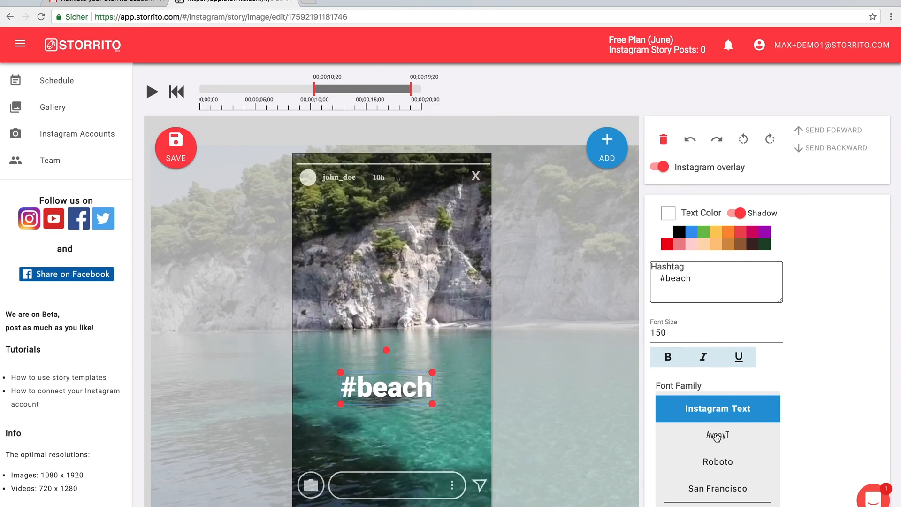
{"action": "scroll", "coordinate": [753, 458], "scroll_direction": "down", "scroll_amount": 3}
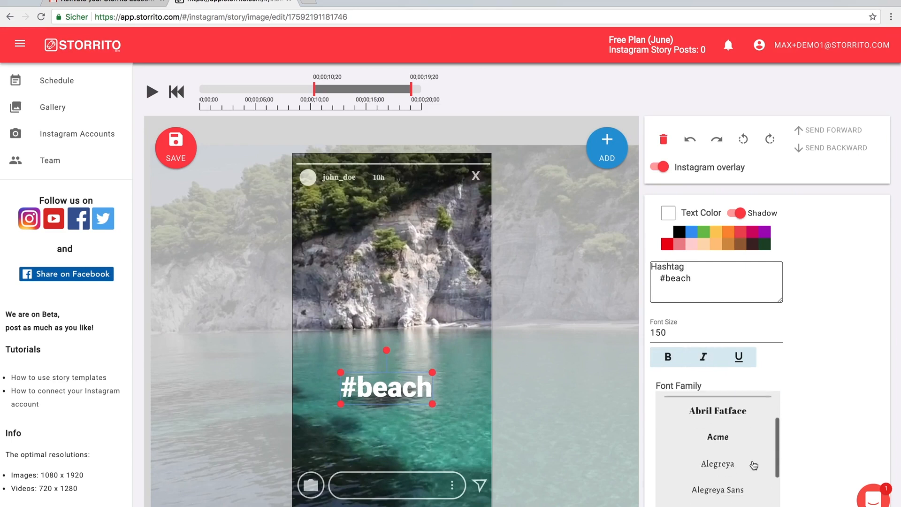
{"action": "left_click", "coordinate": [717, 503]}
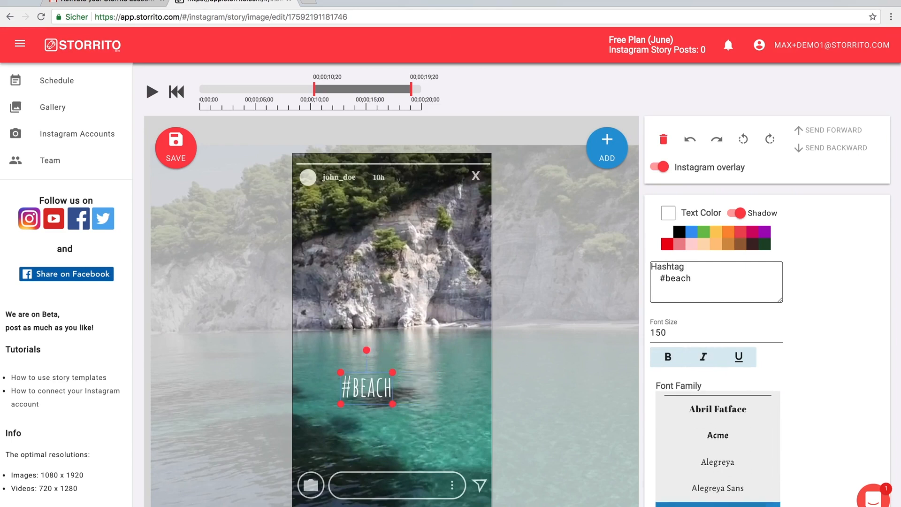
{"action": "left_click_drag", "start_coordinate": [392, 401], "coordinate": [453, 441]}
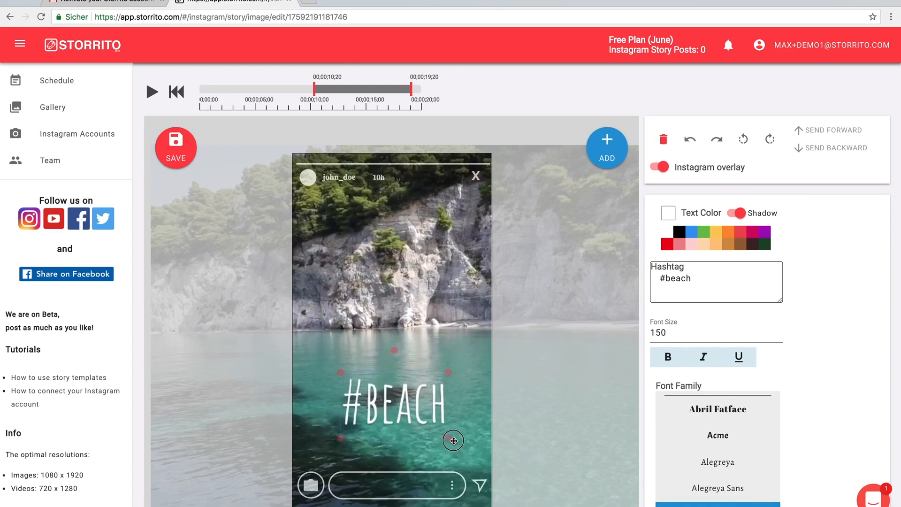
{"action": "left_click", "coordinate": [731, 237]}
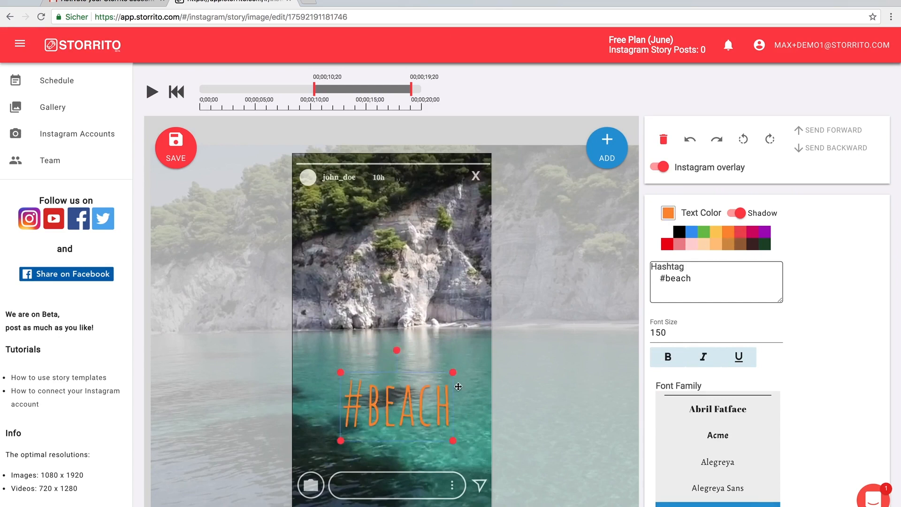
{"action": "left_click_drag", "start_coordinate": [447, 396], "coordinate": [437, 413]}
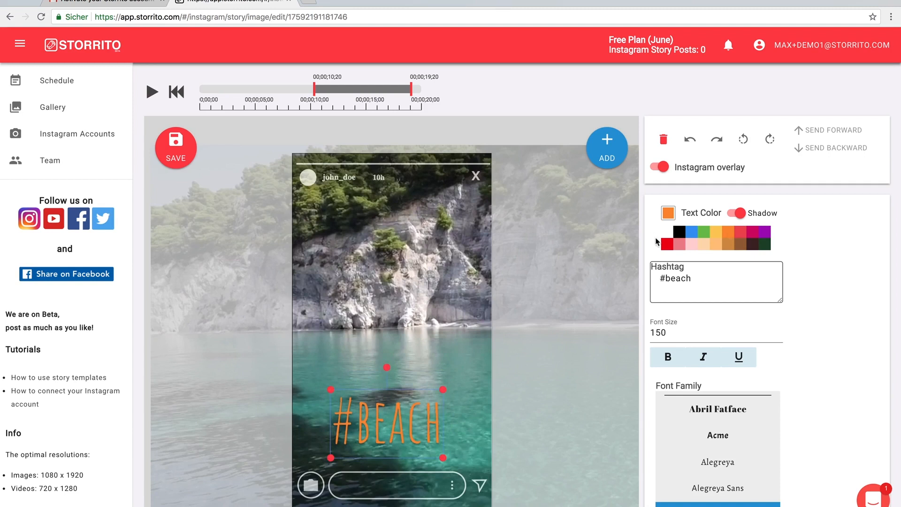
{"action": "scroll", "coordinate": [723, 435], "scroll_direction": "up", "scroll_amount": 5}
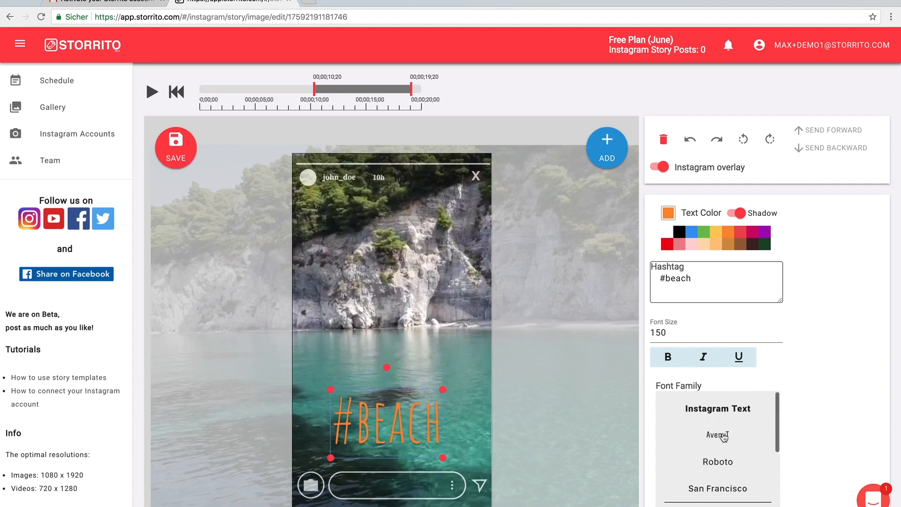
Revert to the Instagram Text font, shrink #beach and centre it over the water
{"action": "left_click", "coordinate": [719, 411]}
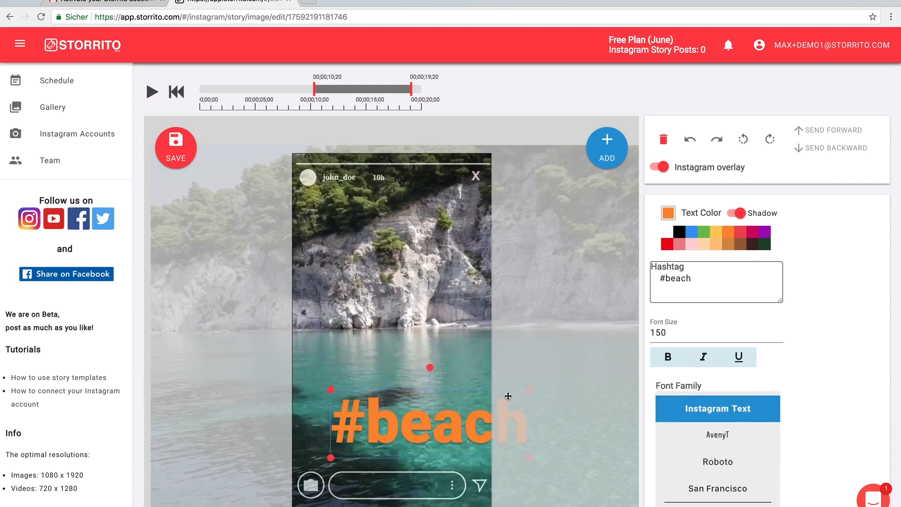
{"action": "left_click_drag", "start_coordinate": [532, 391], "coordinate": [437, 402]}
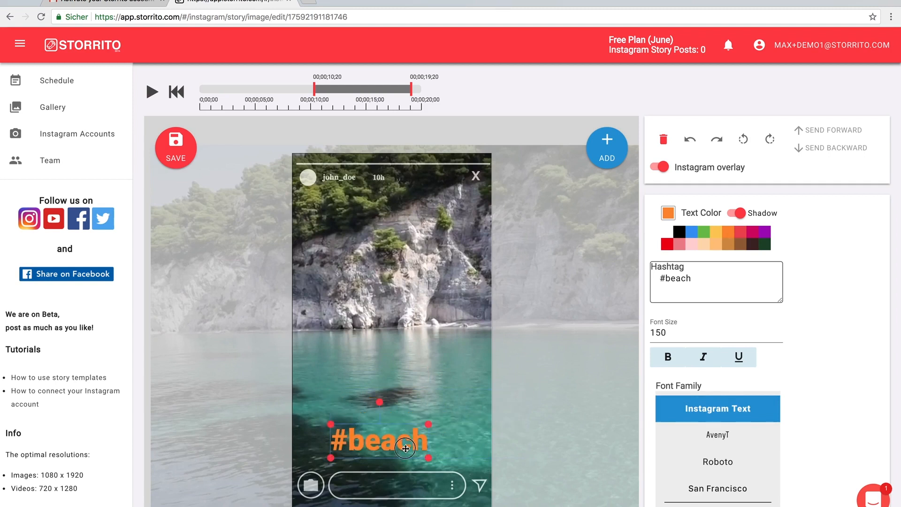
{"action": "left_click_drag", "start_coordinate": [408, 433], "coordinate": [420, 426]}
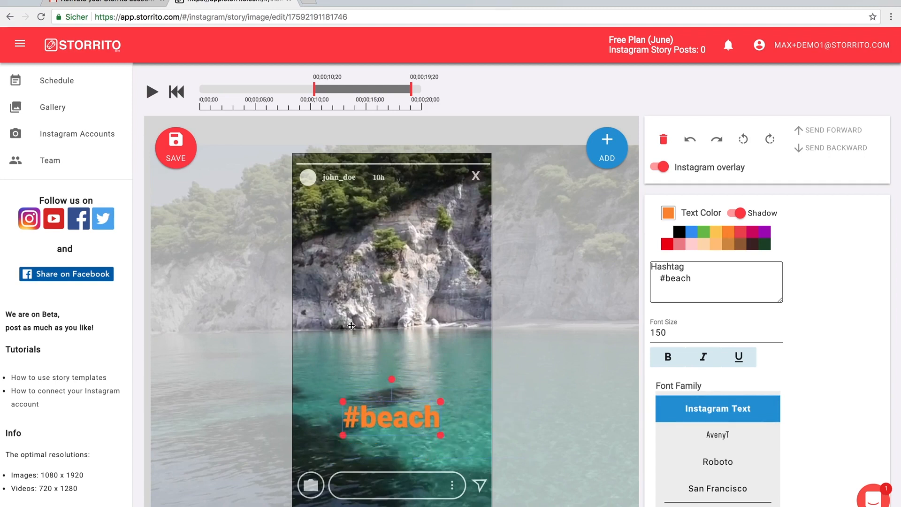
Save the story, landing on the Post or Schedule page
{"action": "left_click", "coordinate": [176, 146]}
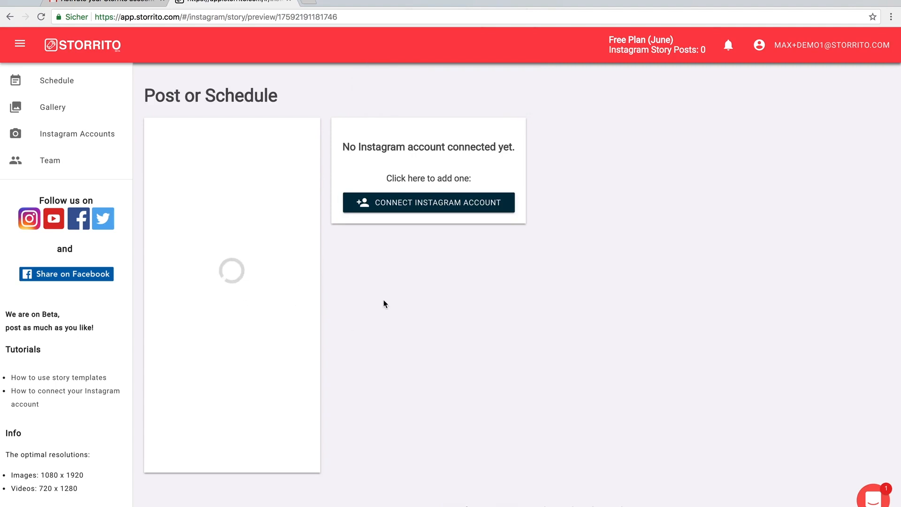
Connect the Instagram account with username and password, dismissing Chrome's save-password popup
{"action": "left_click", "coordinate": [465, 205]}
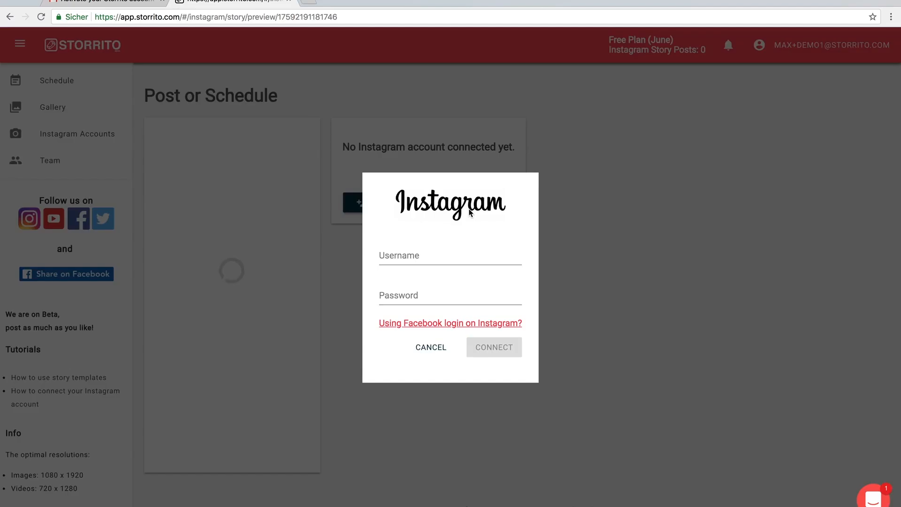
{"action": "left_click", "coordinate": [459, 252]}
{"action": "left_click", "coordinate": [456, 260]}
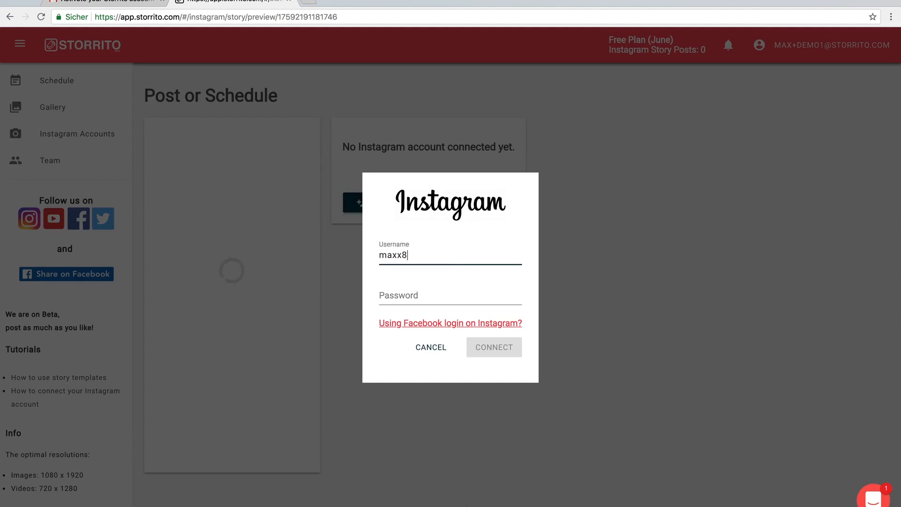
{"action": "left_click", "coordinate": [446, 289]}
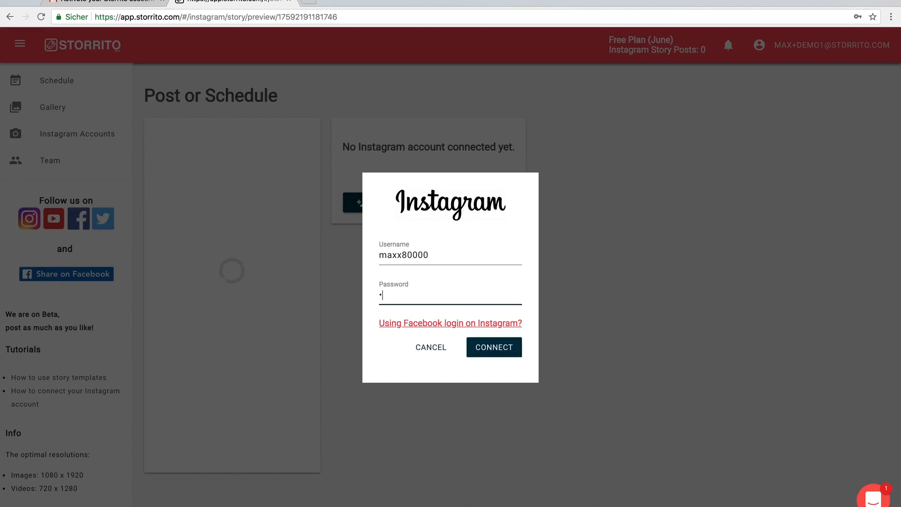
{"action": "left_click", "coordinate": [480, 350]}
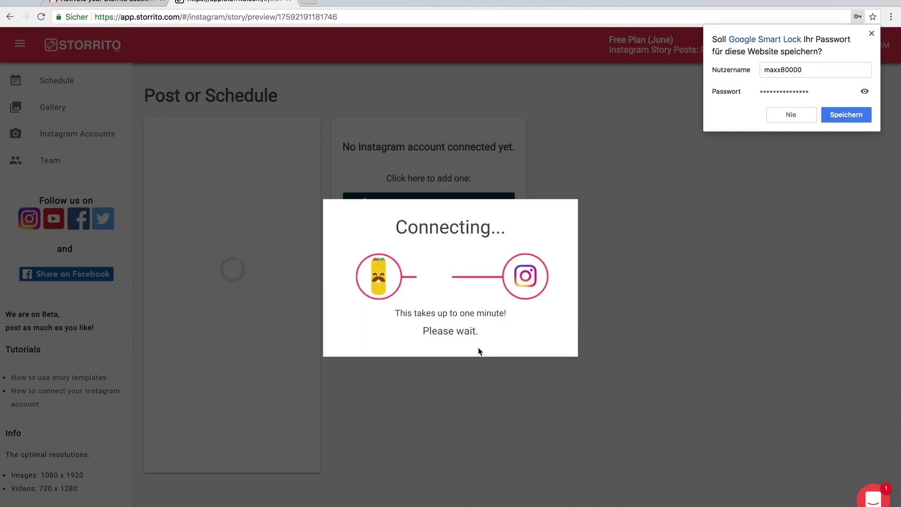
{"action": "left_click", "coordinate": [872, 33]}
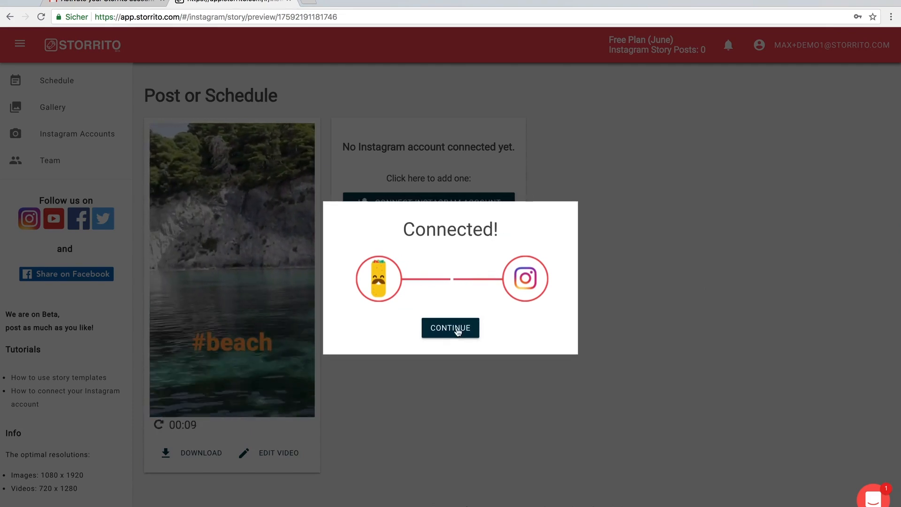
{"action": "left_click", "coordinate": [454, 333]}
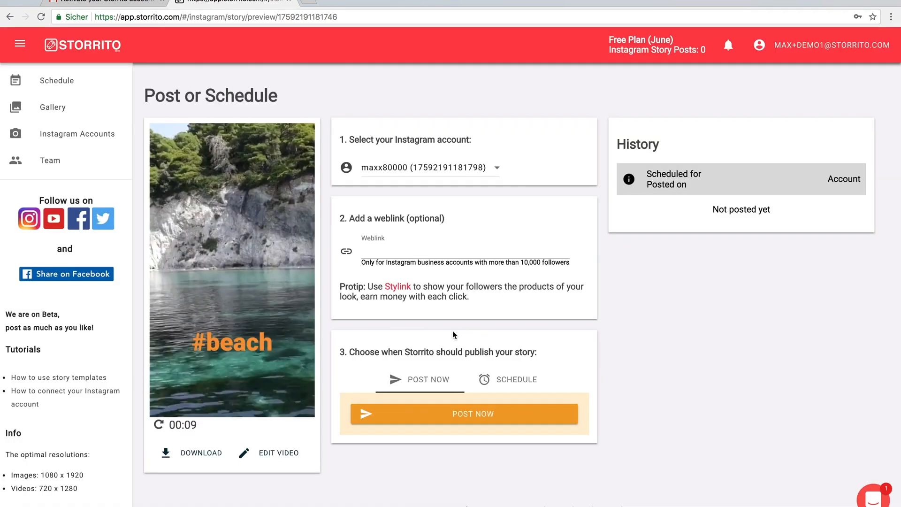
{"action": "left_click", "coordinate": [472, 172]}
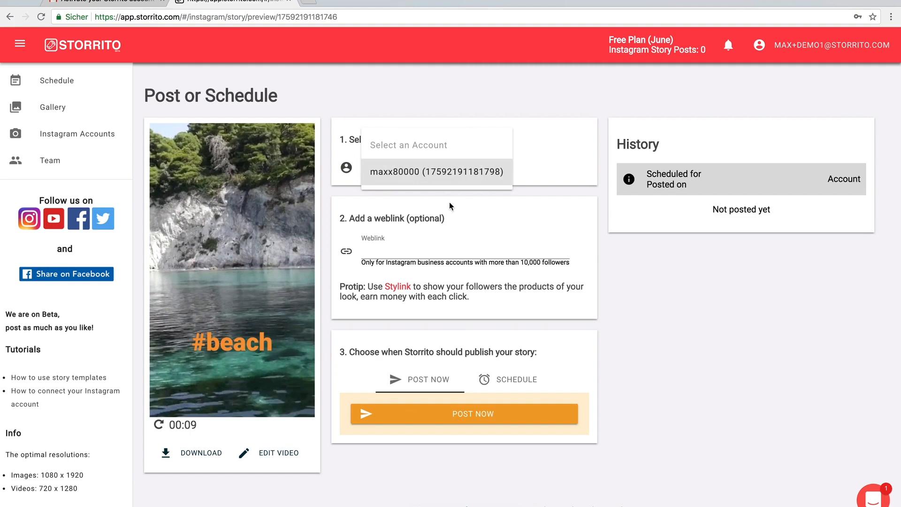
{"action": "left_click", "coordinate": [387, 207]}
{"action": "left_click", "coordinate": [420, 252]}
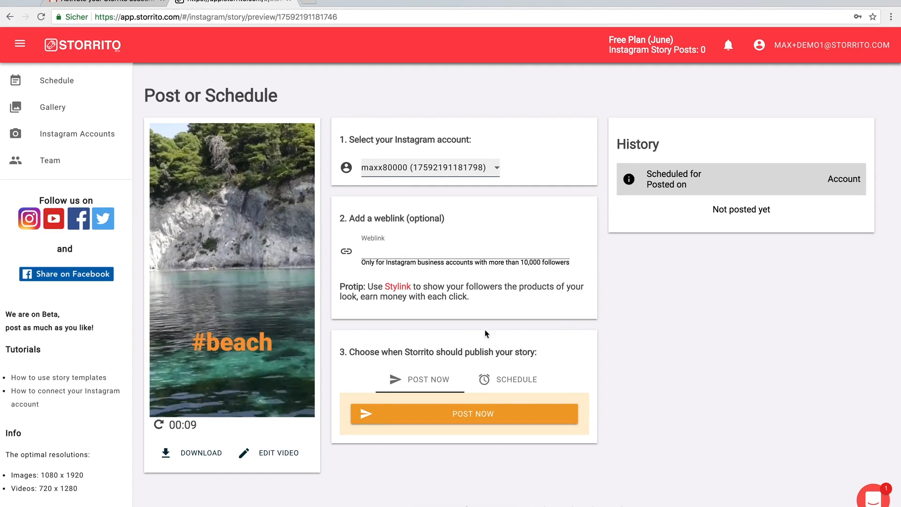
{"action": "left_click", "coordinate": [510, 383]}
{"action": "left_click", "coordinate": [488, 418]}
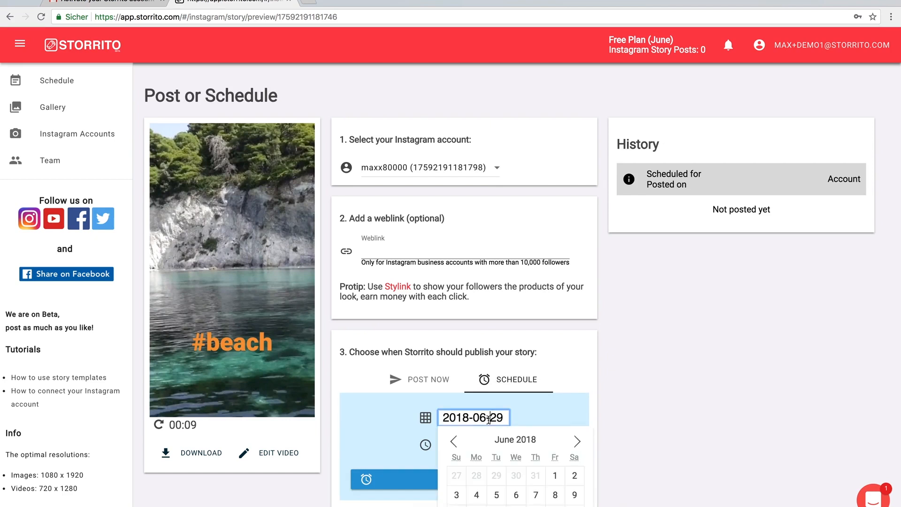
{"action": "scroll", "coordinate": [617, 452], "scroll_direction": "down", "scroll_amount": 3}
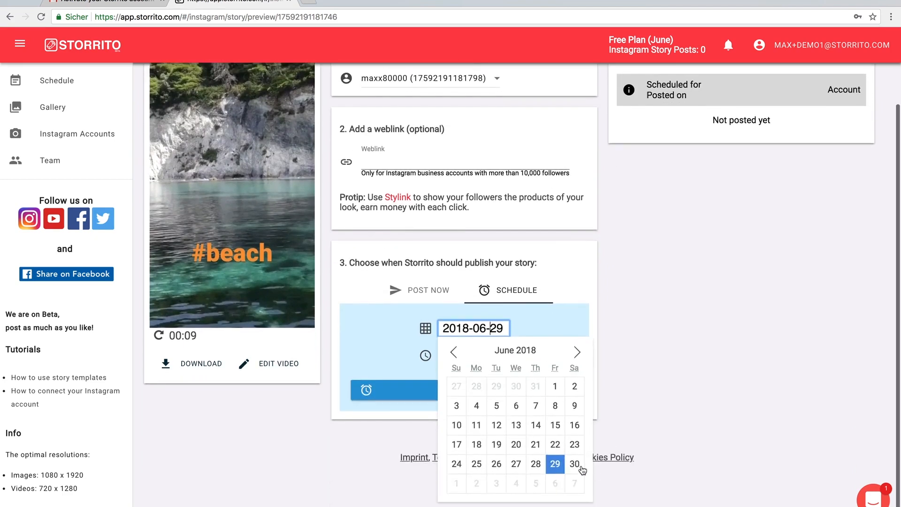
{"action": "left_click", "coordinate": [575, 464]}
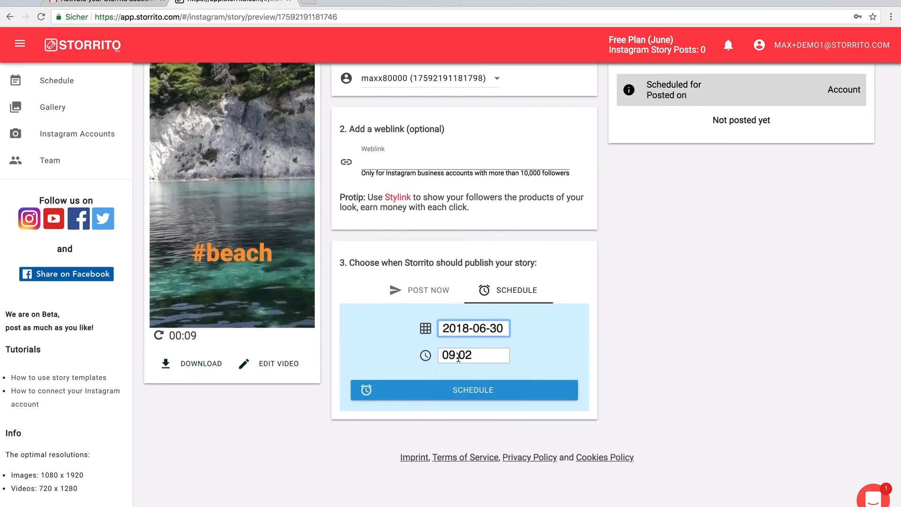
Post the story now, check the posting notification, then view the connected Instagram accounts
{"action": "left_click", "coordinate": [429, 290]}
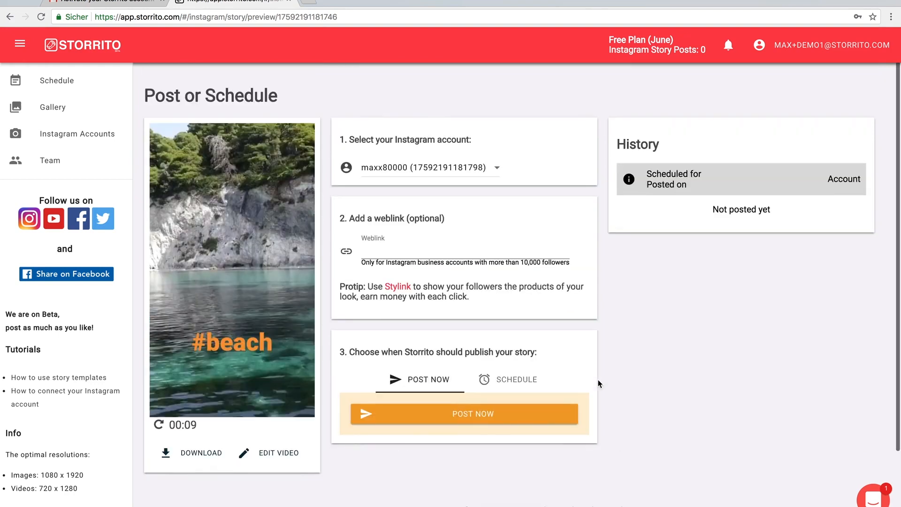
{"action": "scroll", "coordinate": [493, 317], "scroll_direction": "up", "scroll_amount": 3}
{"action": "left_click", "coordinate": [500, 415]}
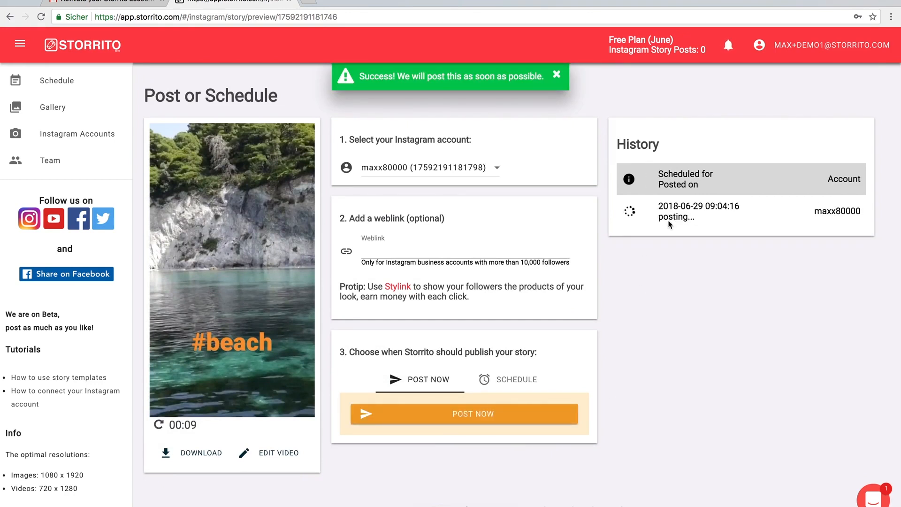
{"action": "left_click", "coordinate": [730, 45]}
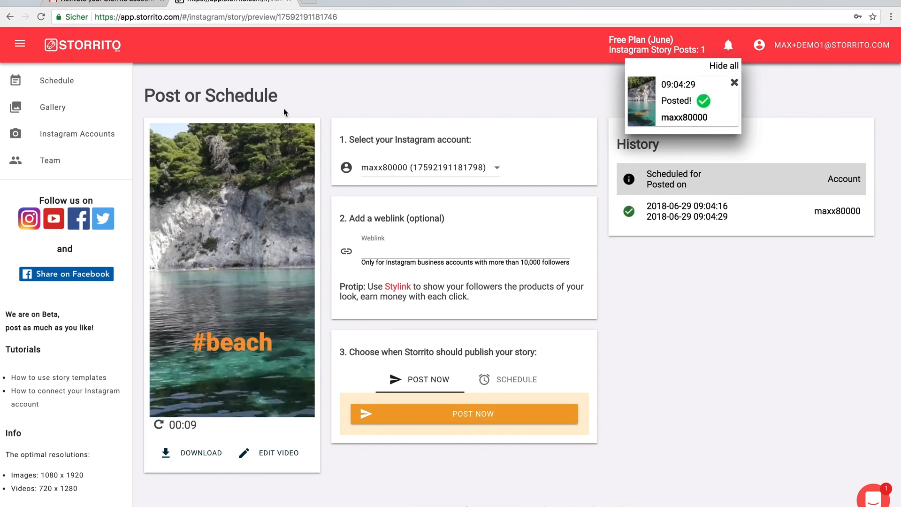
{"action": "left_click", "coordinate": [113, 135]}
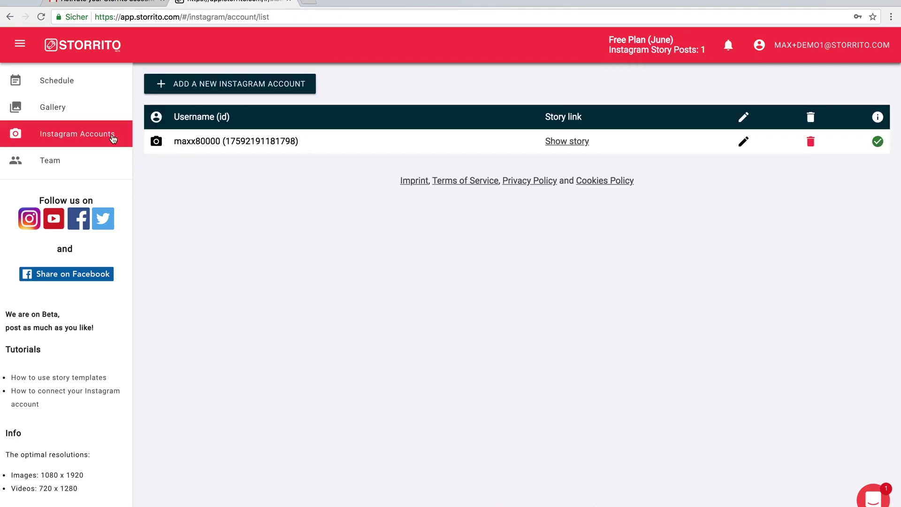
View the newly posted #beach story playing in Instagram's Stories viewer
{"action": "left_click", "coordinate": [575, 147]}
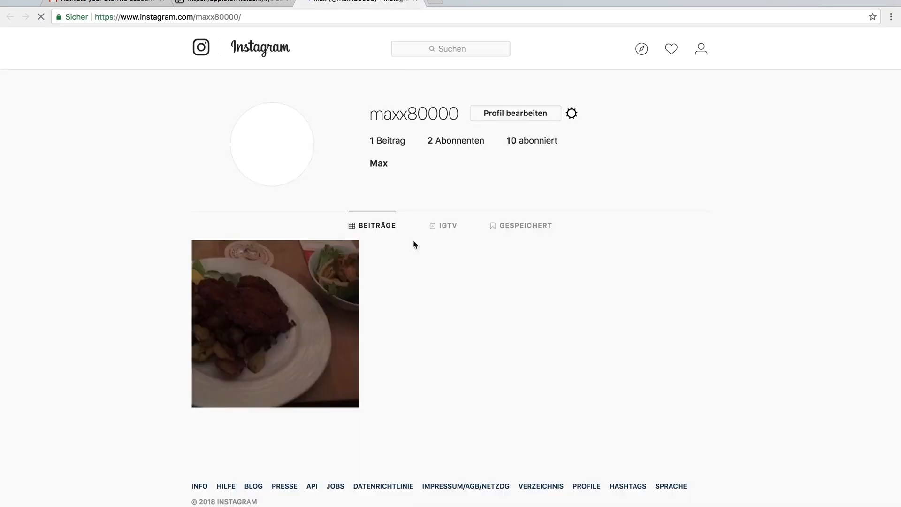
{"action": "left_click", "coordinate": [272, 144]}
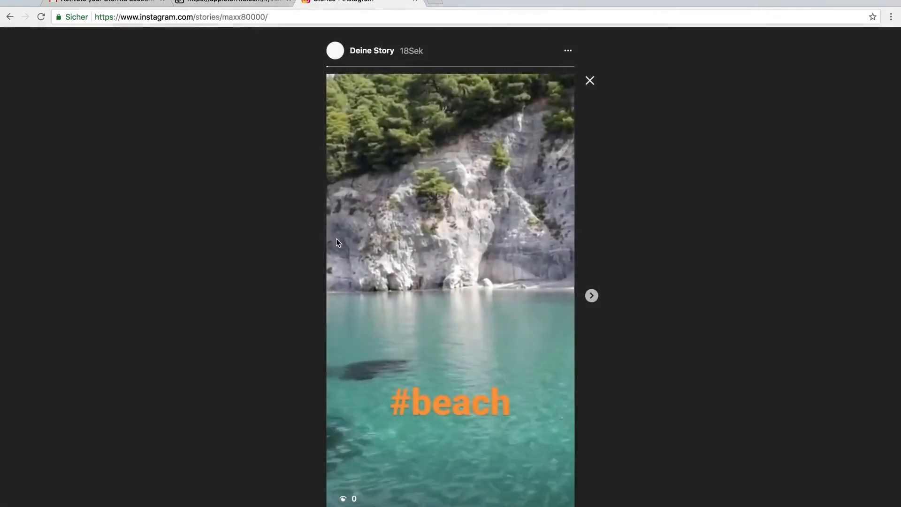